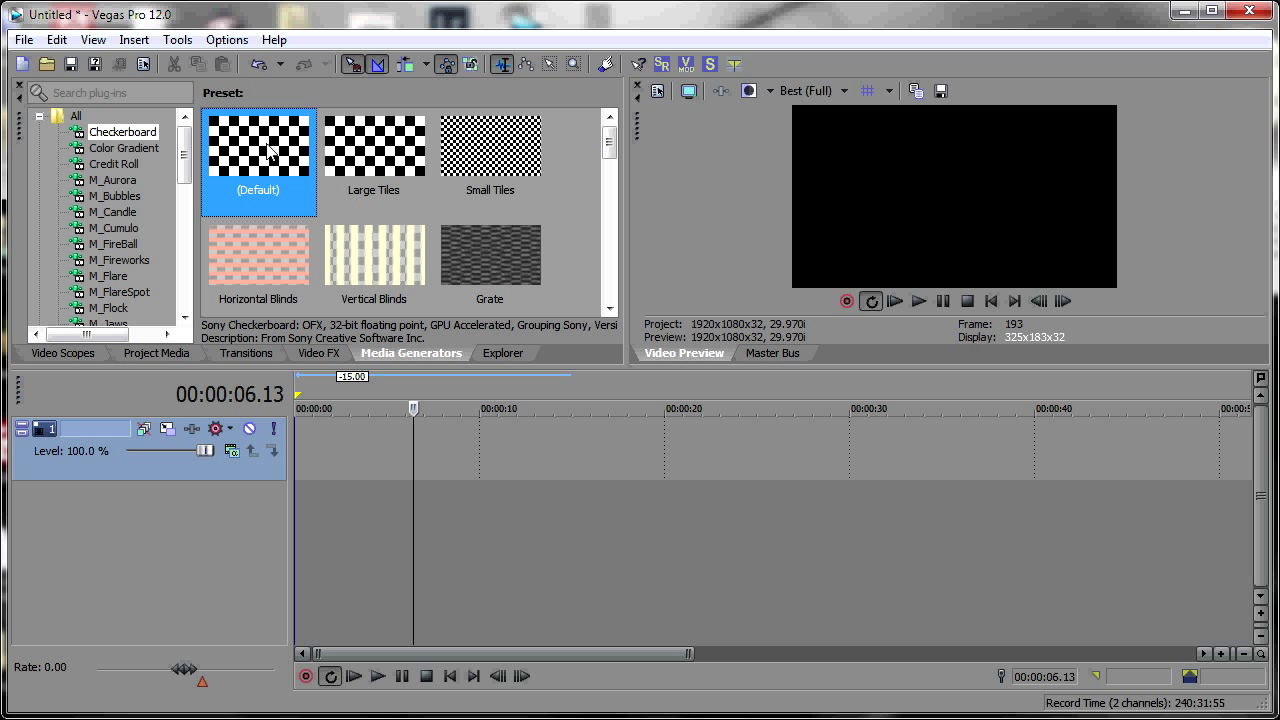
Place the default 10-second Sony Checkerboard 6 at the track start and move the playhead to about 4 seconds.
left_click_drag(270, 152, 298, 431)
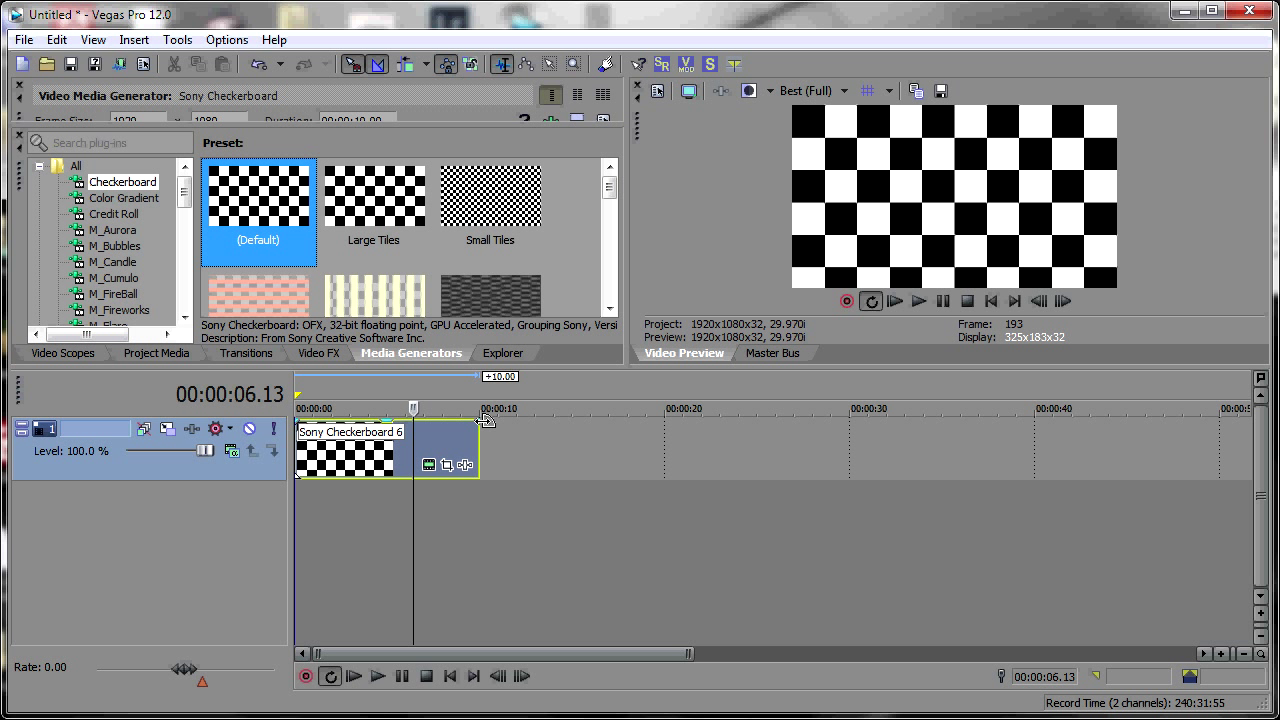
scroll(454, 518, "up", 3)
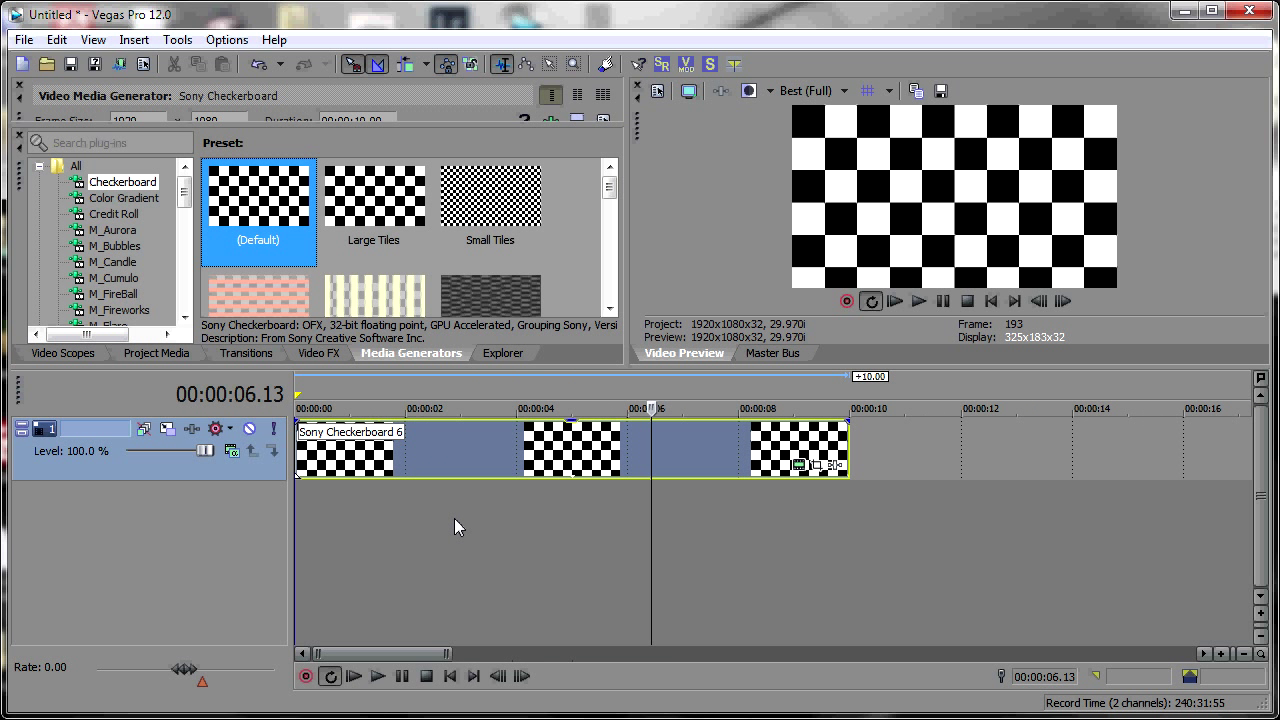
left_click(527, 450)
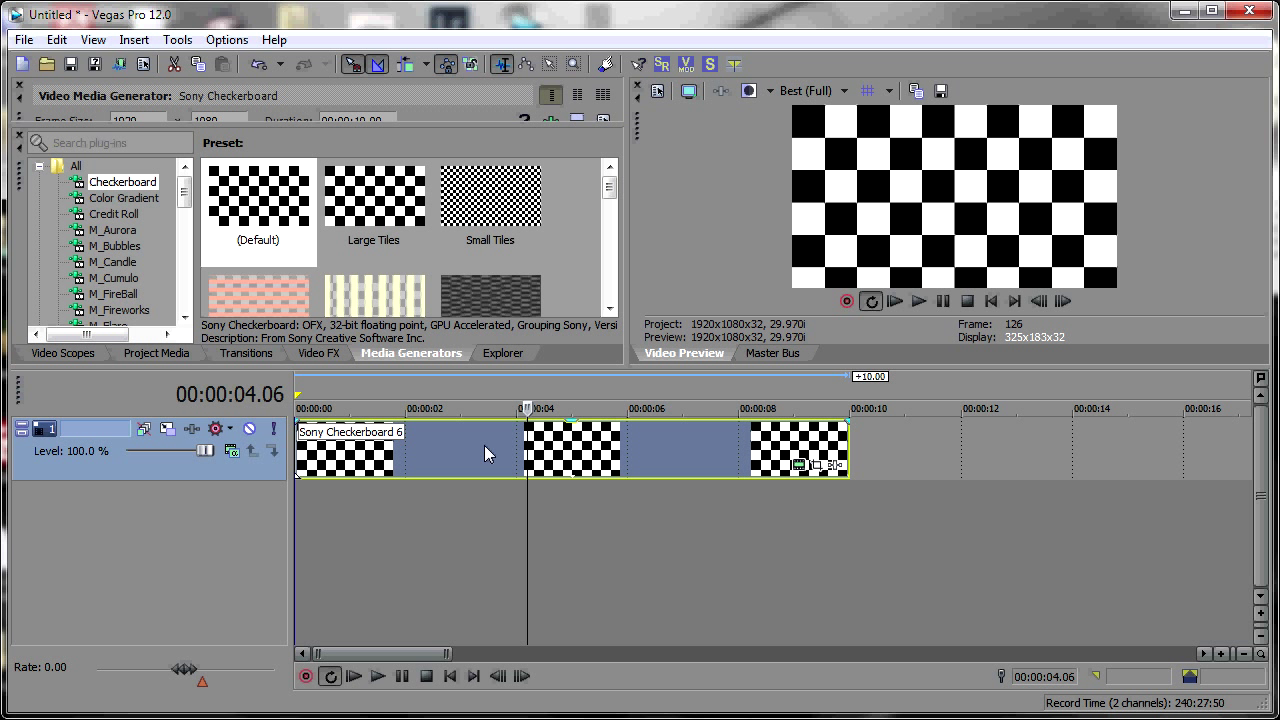
left_click(688, 66)
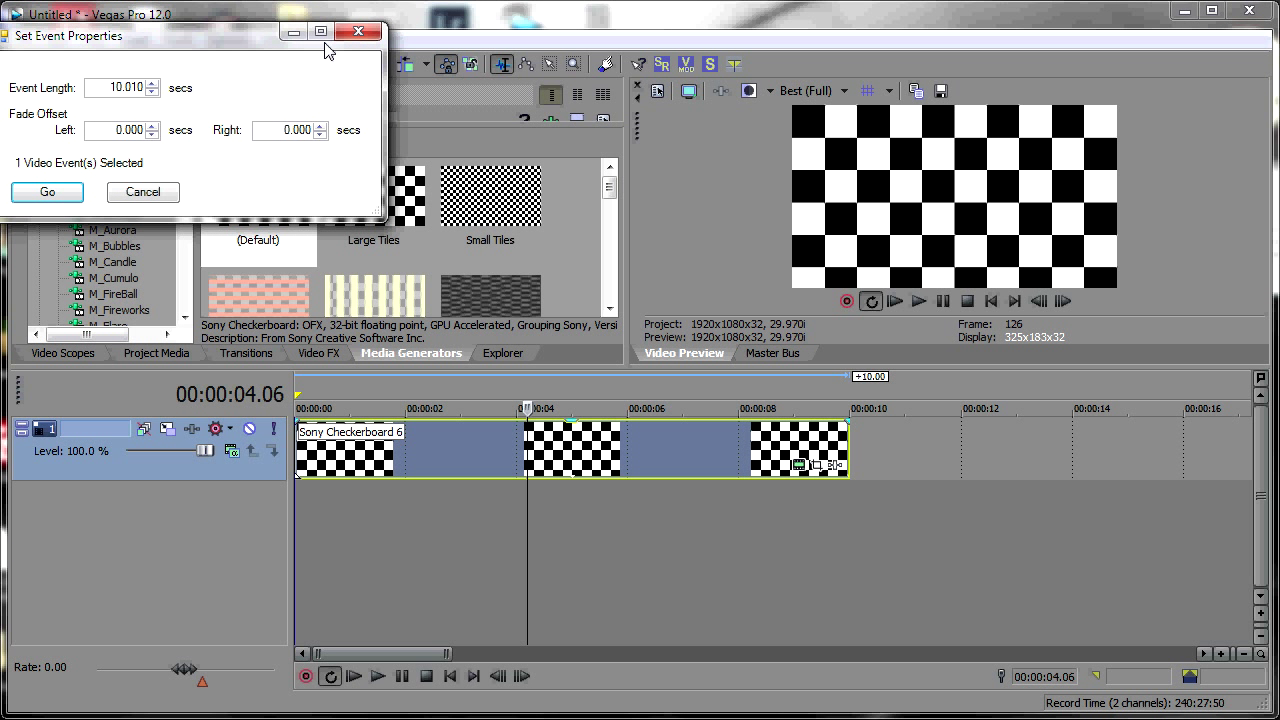
Give Sony Checkerboard 6 a 5-second length with 1-second left and right fades.
left_click_drag(226, 40, 463, 150)
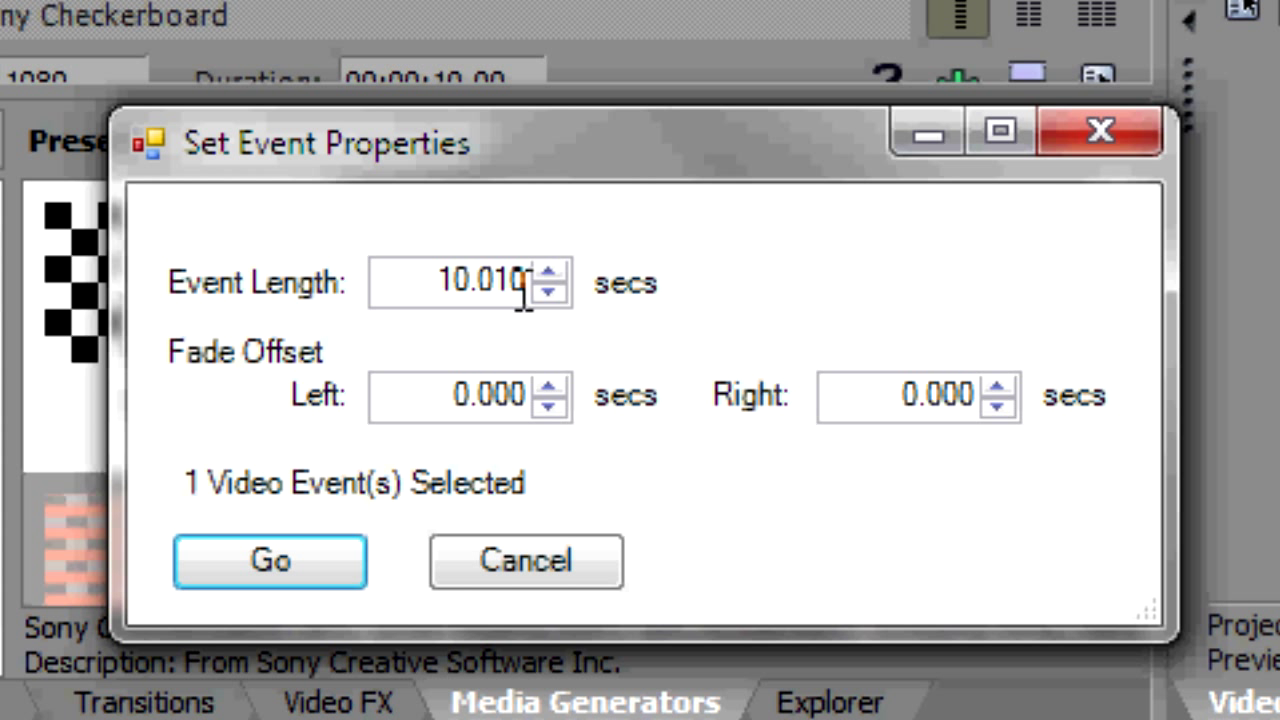
double_click(428, 279)
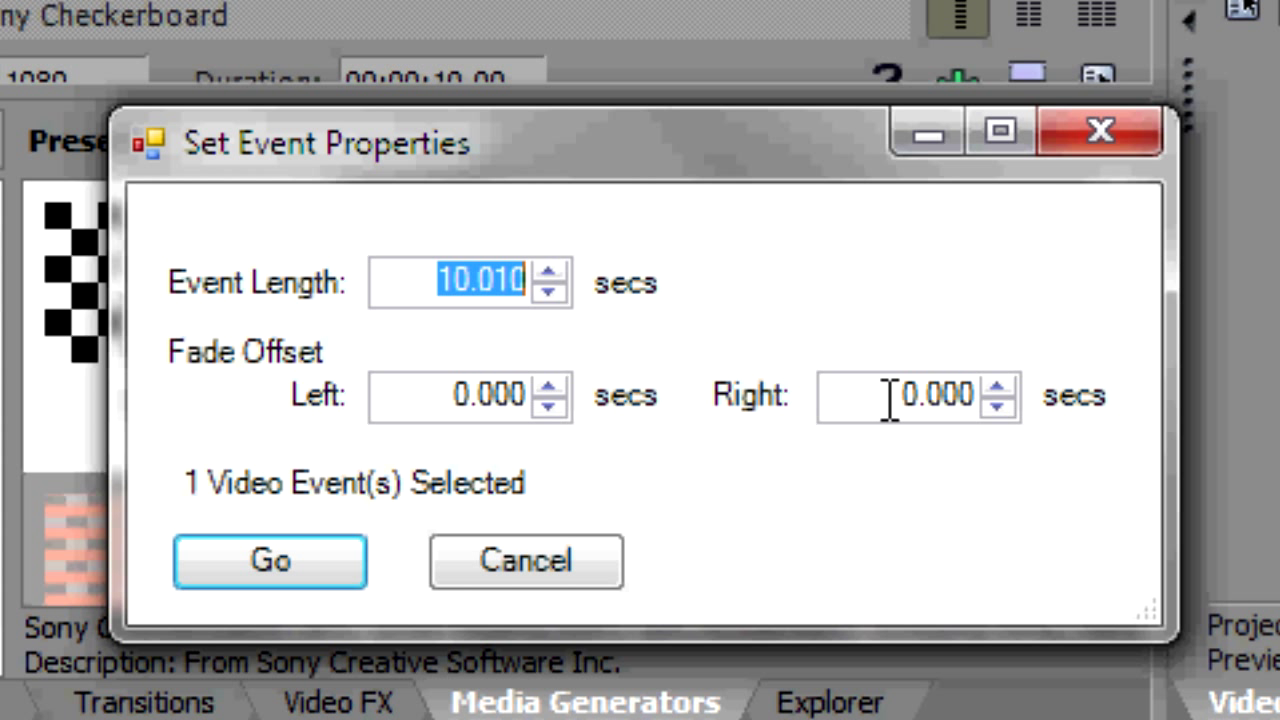
type("5")
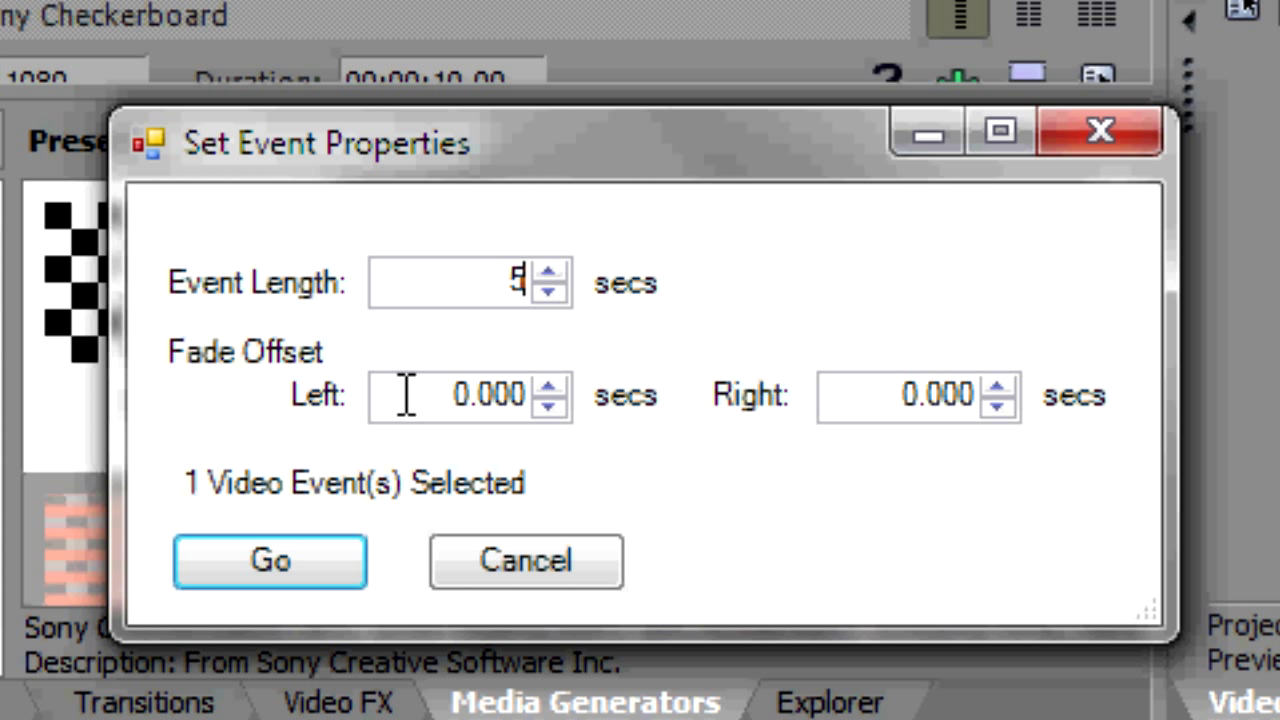
mouse_move(406, 394)
left_mouse_down()
mouse_move(527, 385)
mouse_move(609, 409)
left_mouse_up()
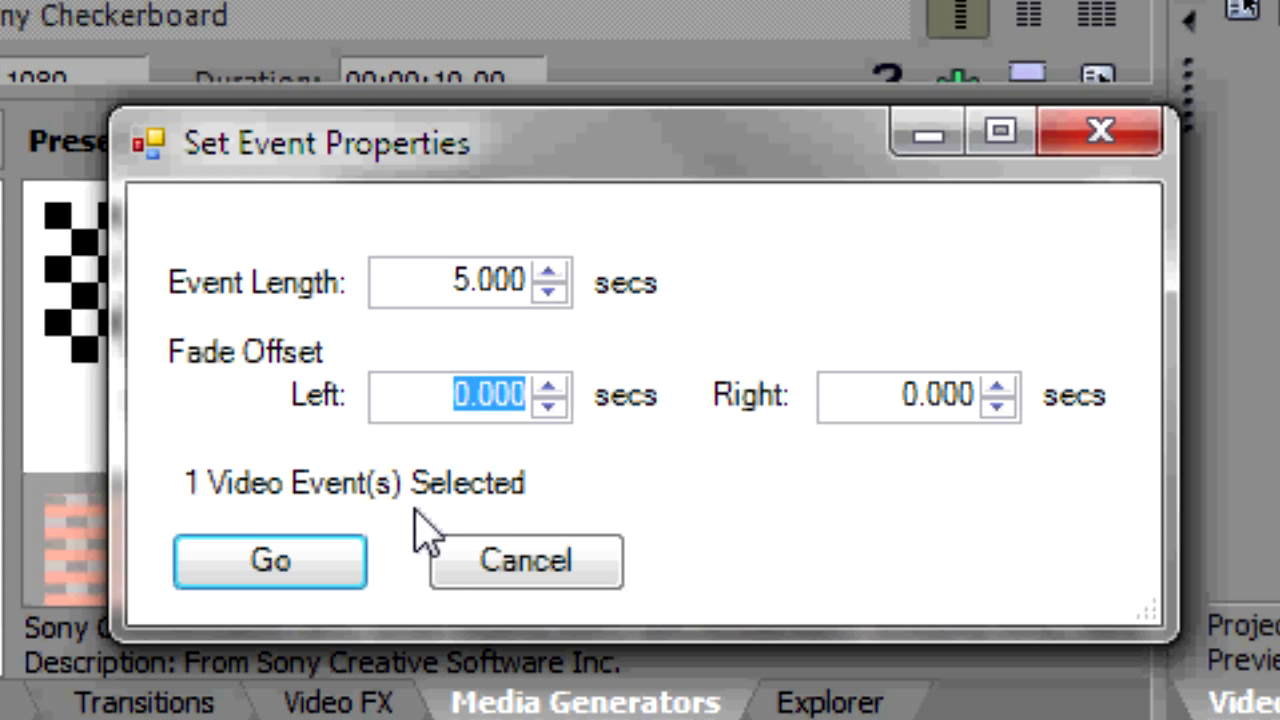
type("1")
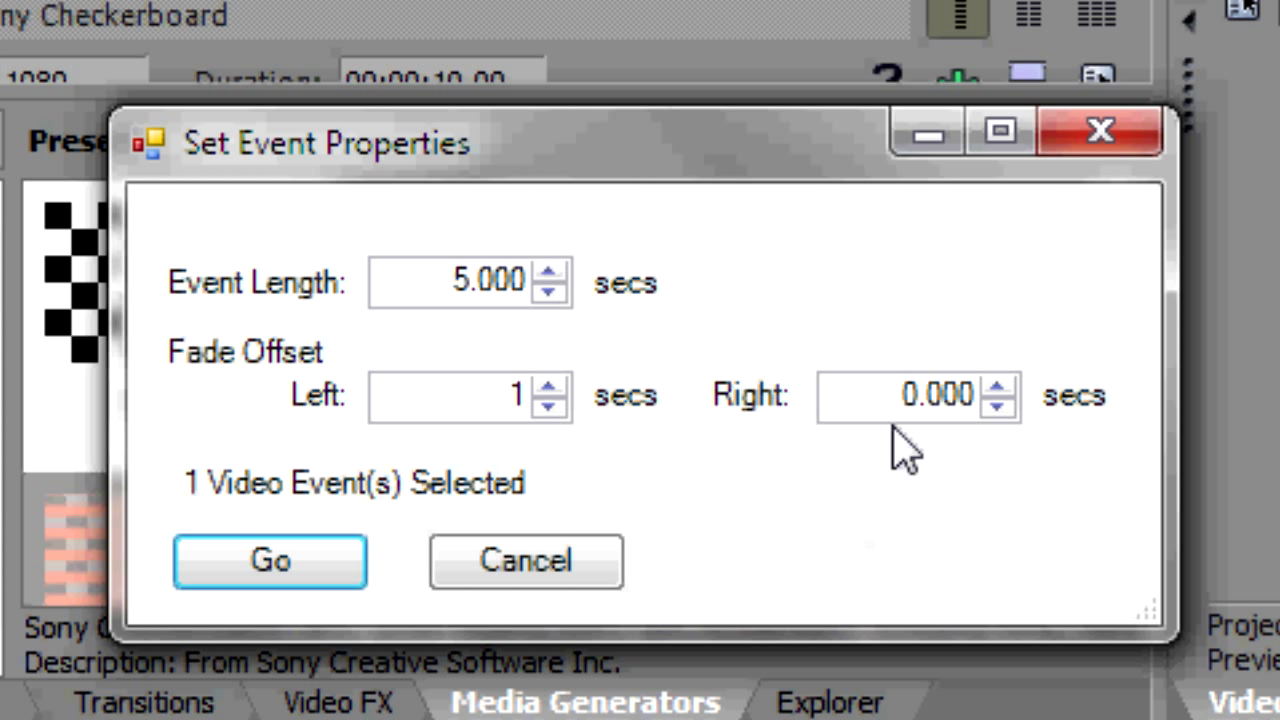
left_click_drag(900, 394, 1110, 415)
type("1")
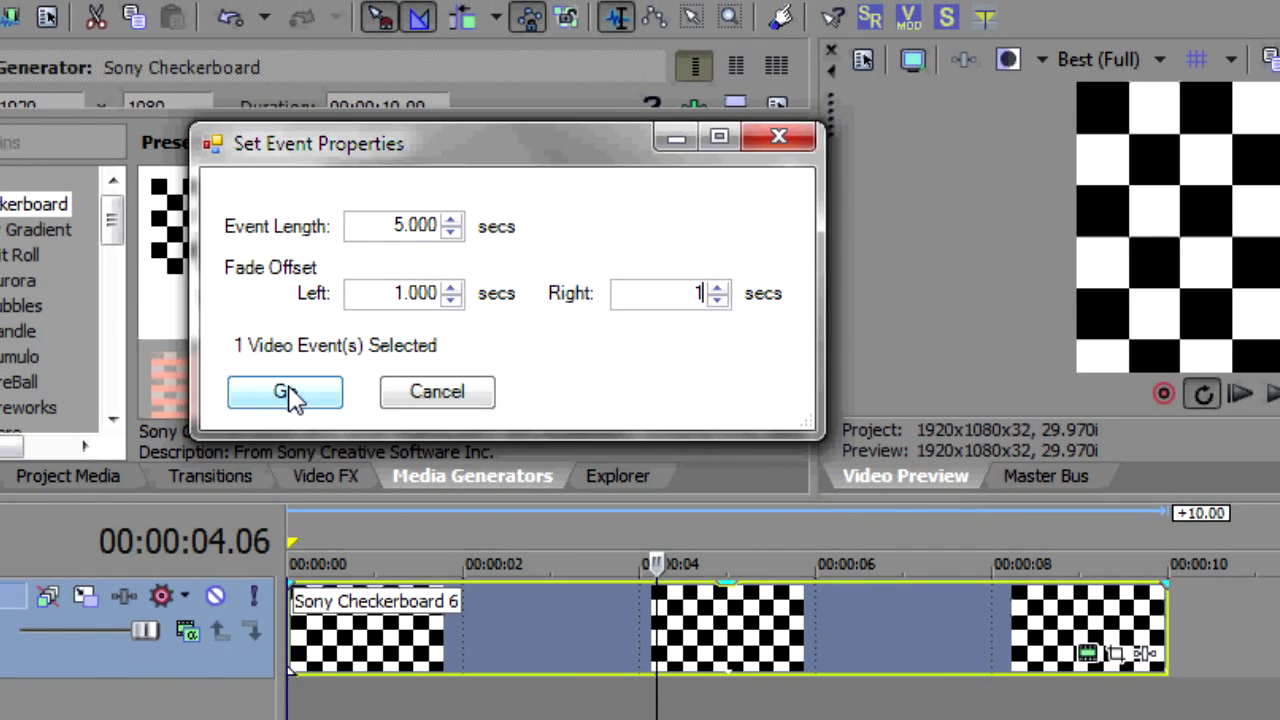
left_click(288, 393)
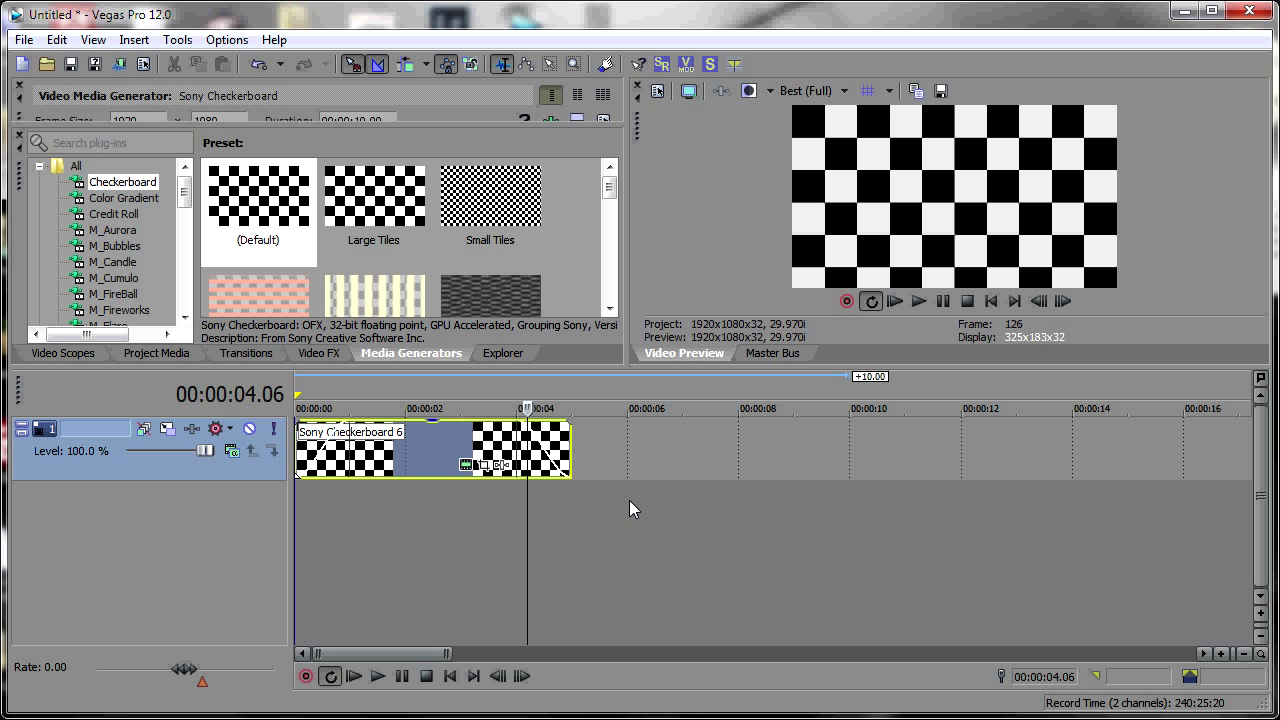
Add a Horizontal Blinds checkerboard, Sony Checkerboard 7, after the first event and shorten its end.
left_click_drag(255, 293, 580, 435)
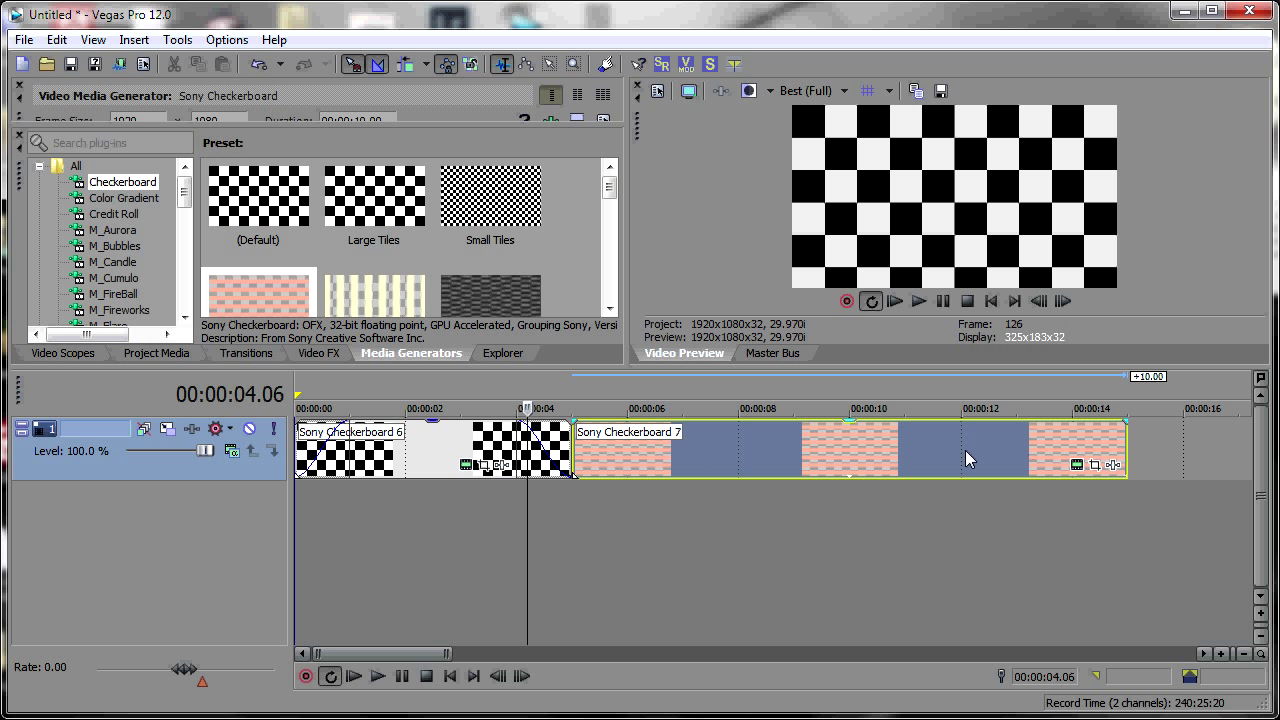
left_click_drag(1126, 446, 790, 446)
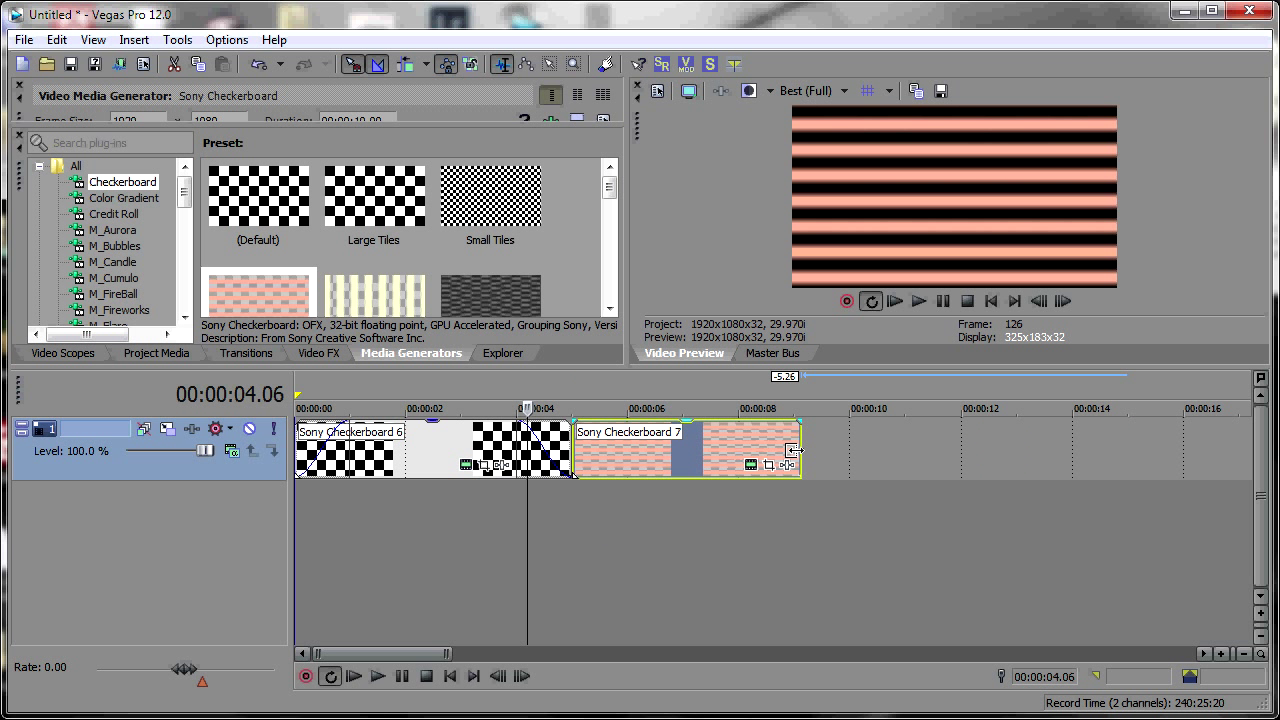
mouse_move(685, 458)
left_mouse_down()
mouse_move(705, 458)
mouse_move(620, 455)
left_mouse_up()
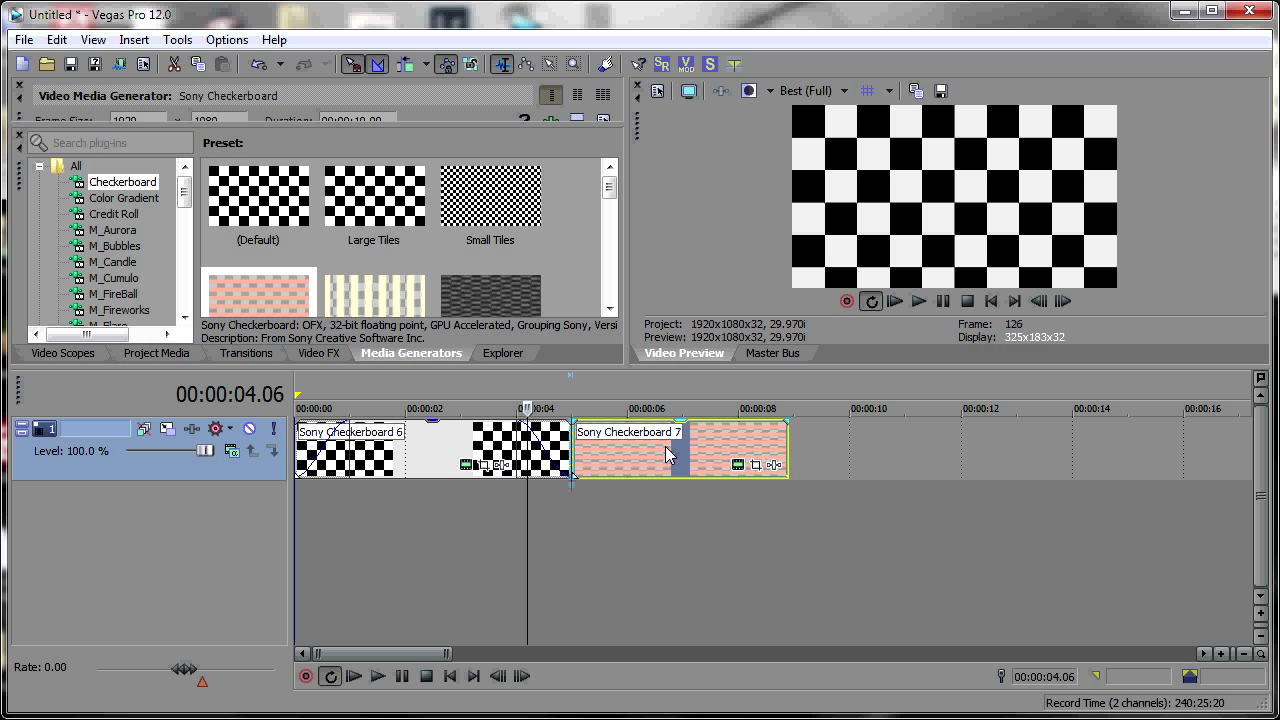
Select both Sony Checkerboard 6 and Sony Checkerboard 7 for the fade script.
left_click(416, 449)
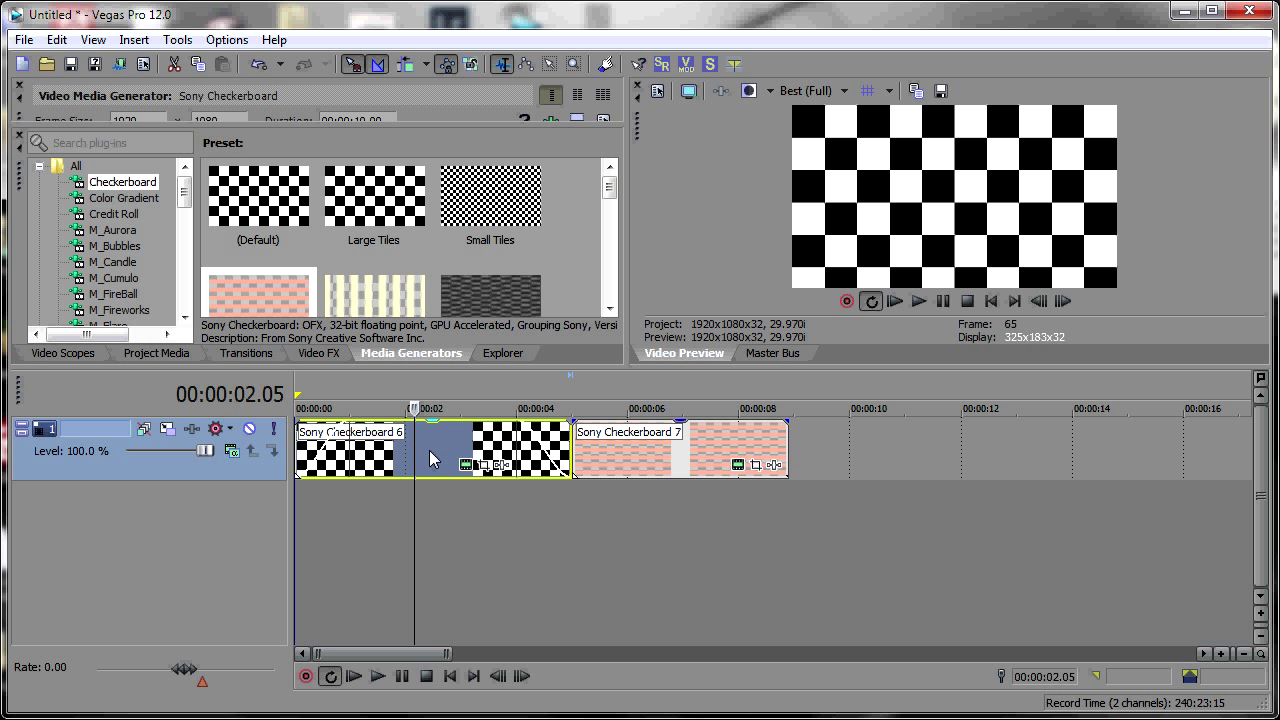
left_click(643, 463, "ctrl")
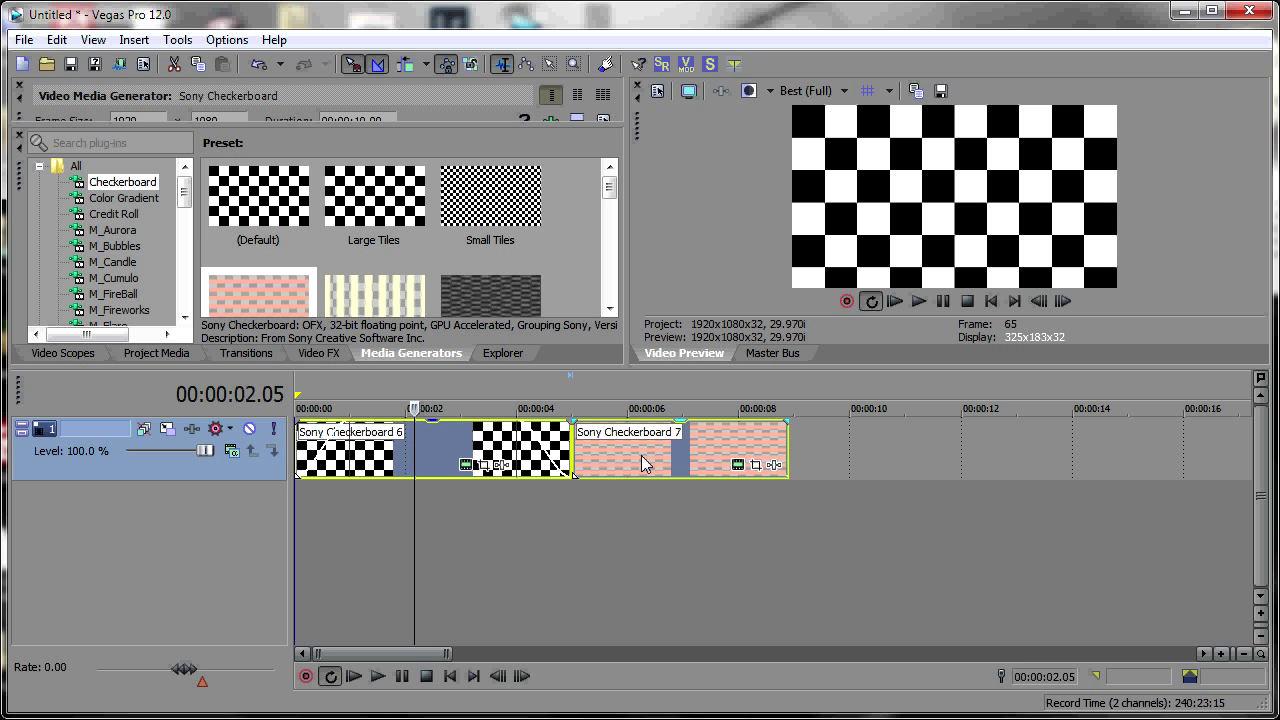
left_click(688, 64)
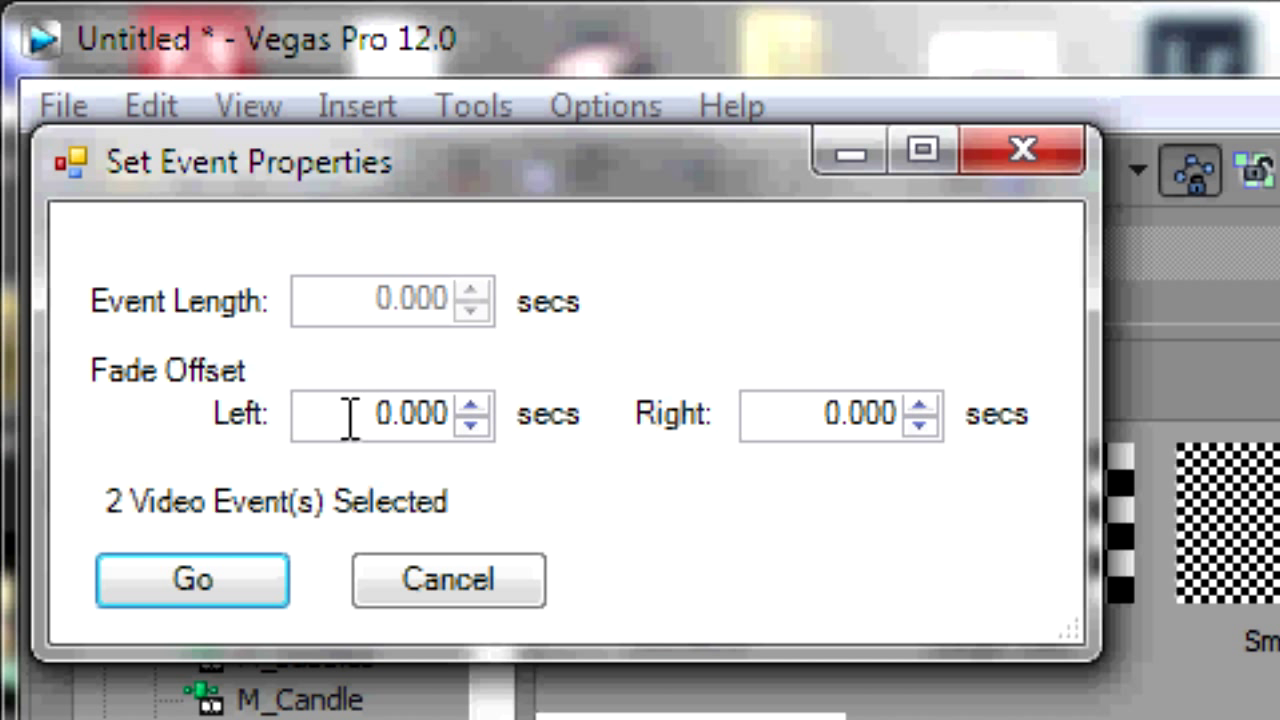
Apply 2-second left and right fade offsets to both checkerboard events.
left_click_drag(394, 414, 474, 417)
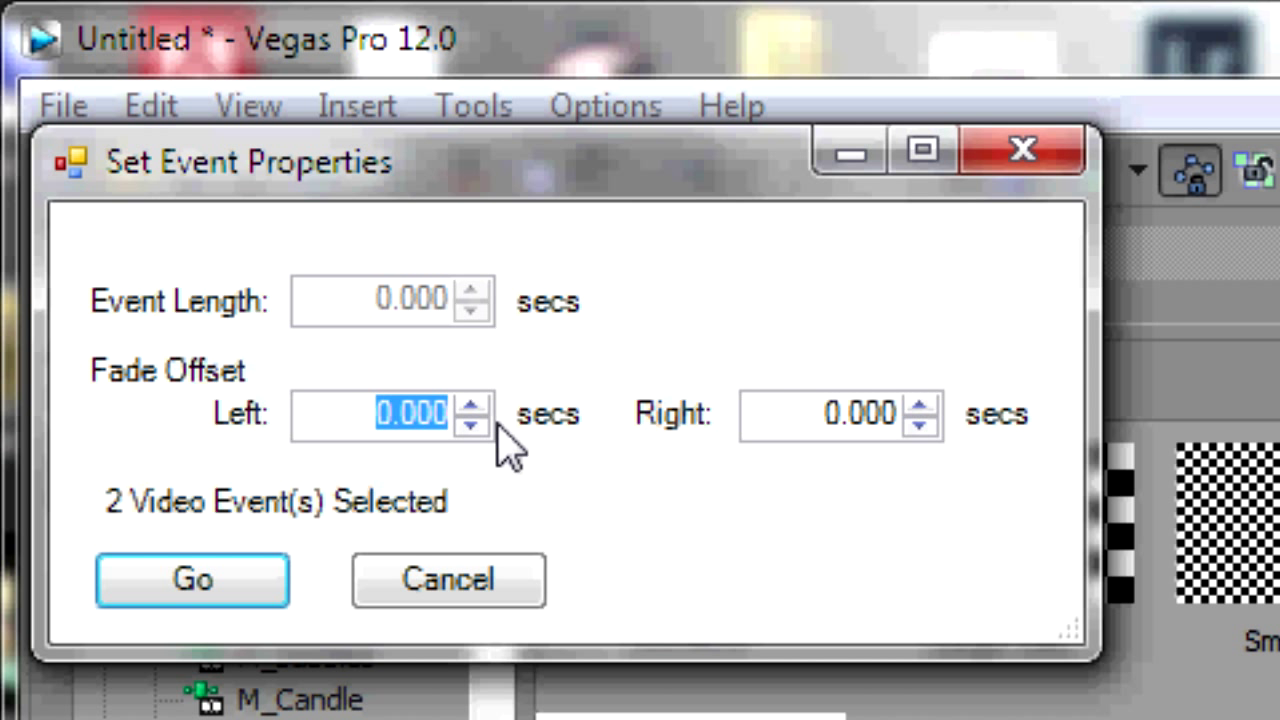
type("2")
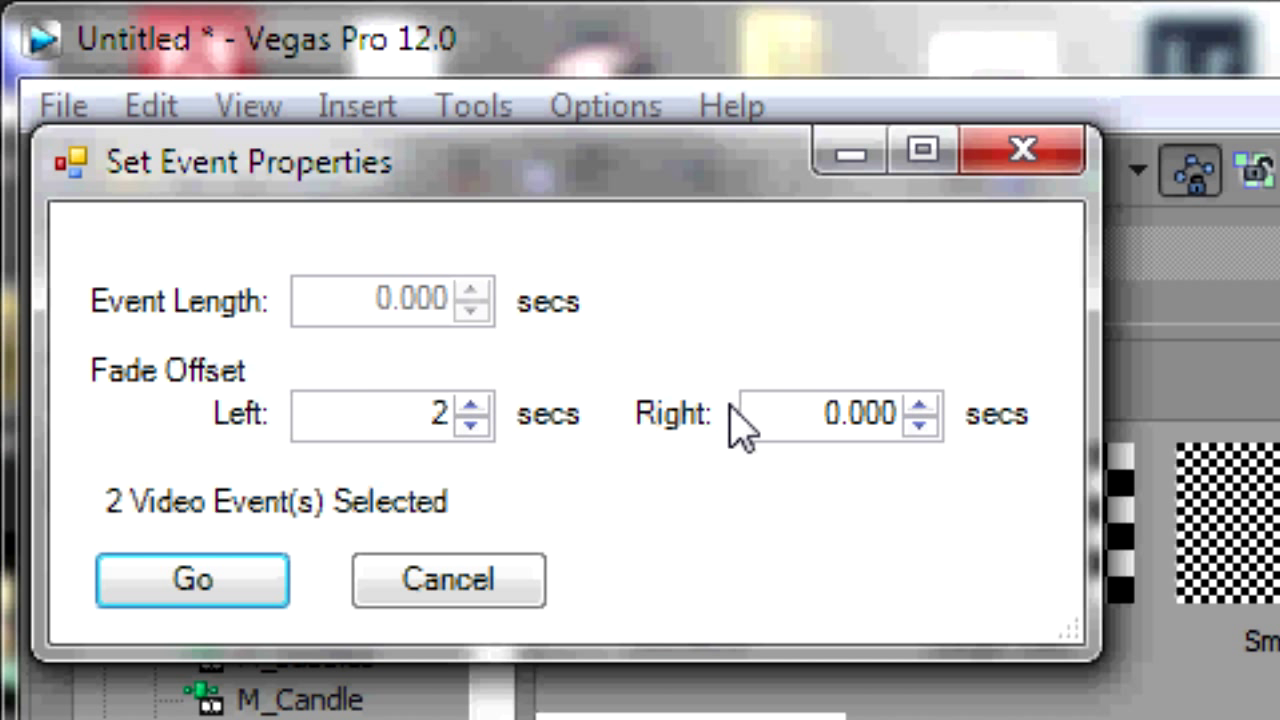
key("Tab")
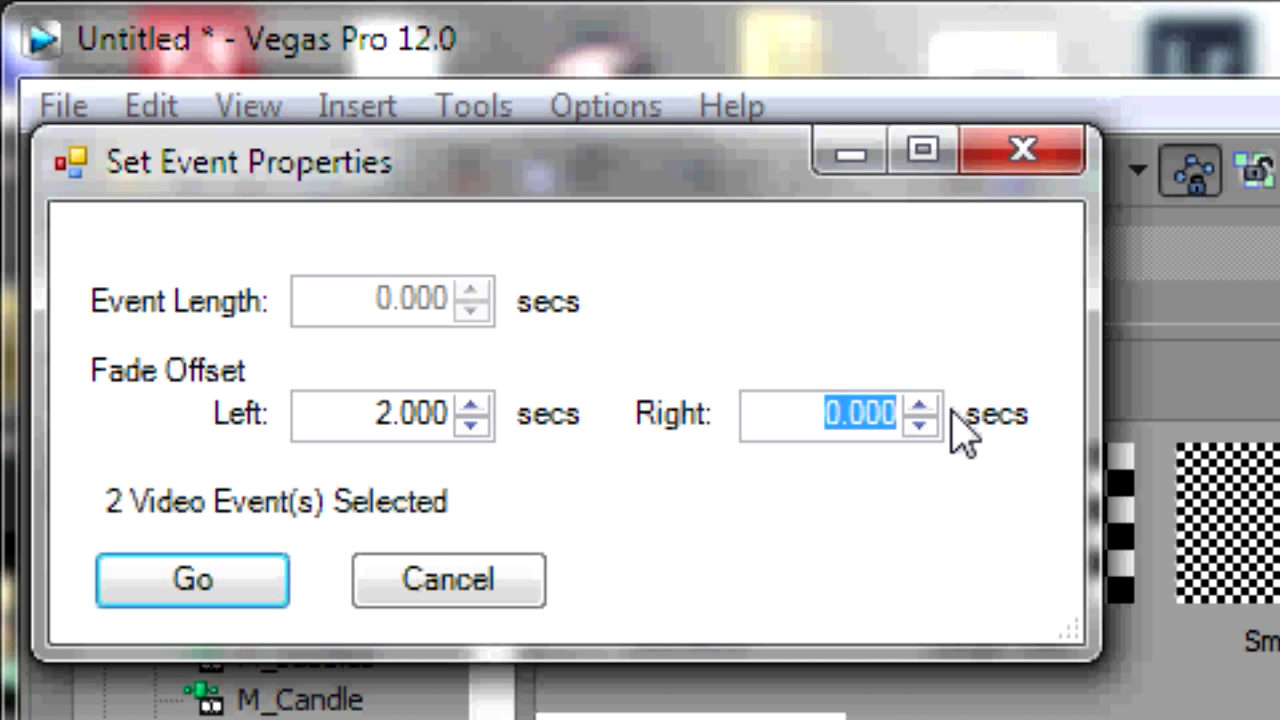
type("2")
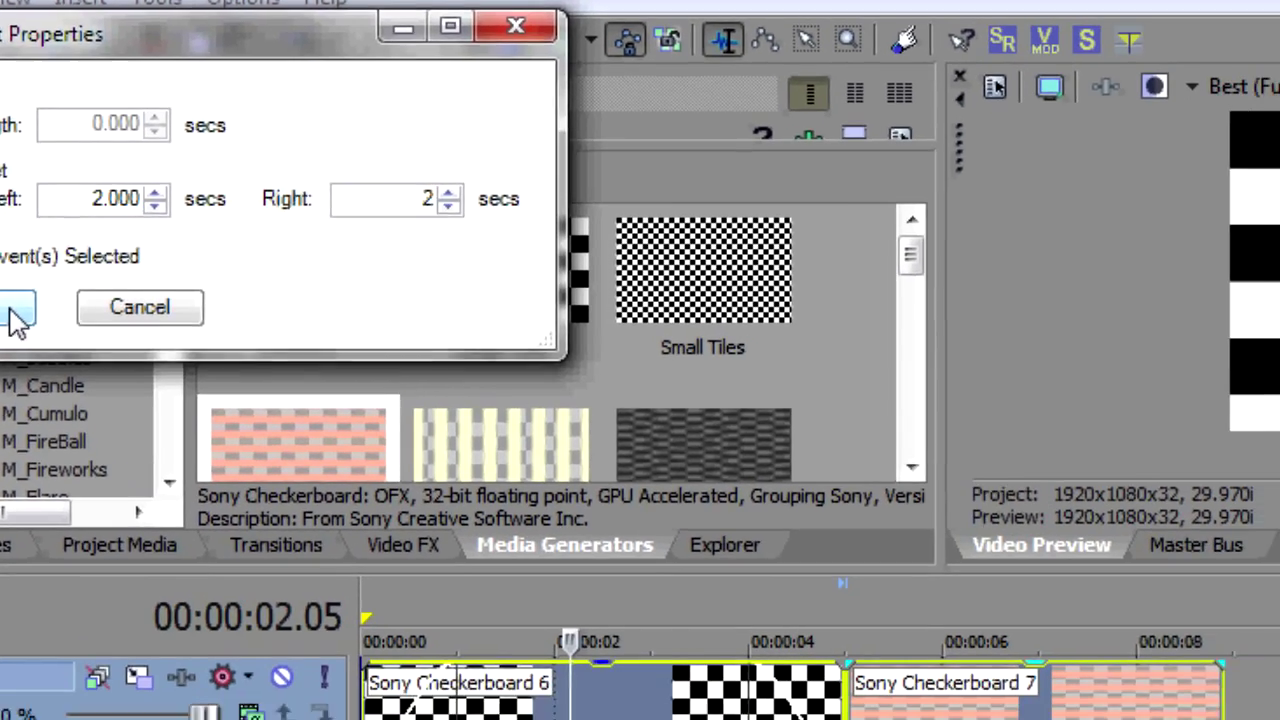
left_click(17, 318)
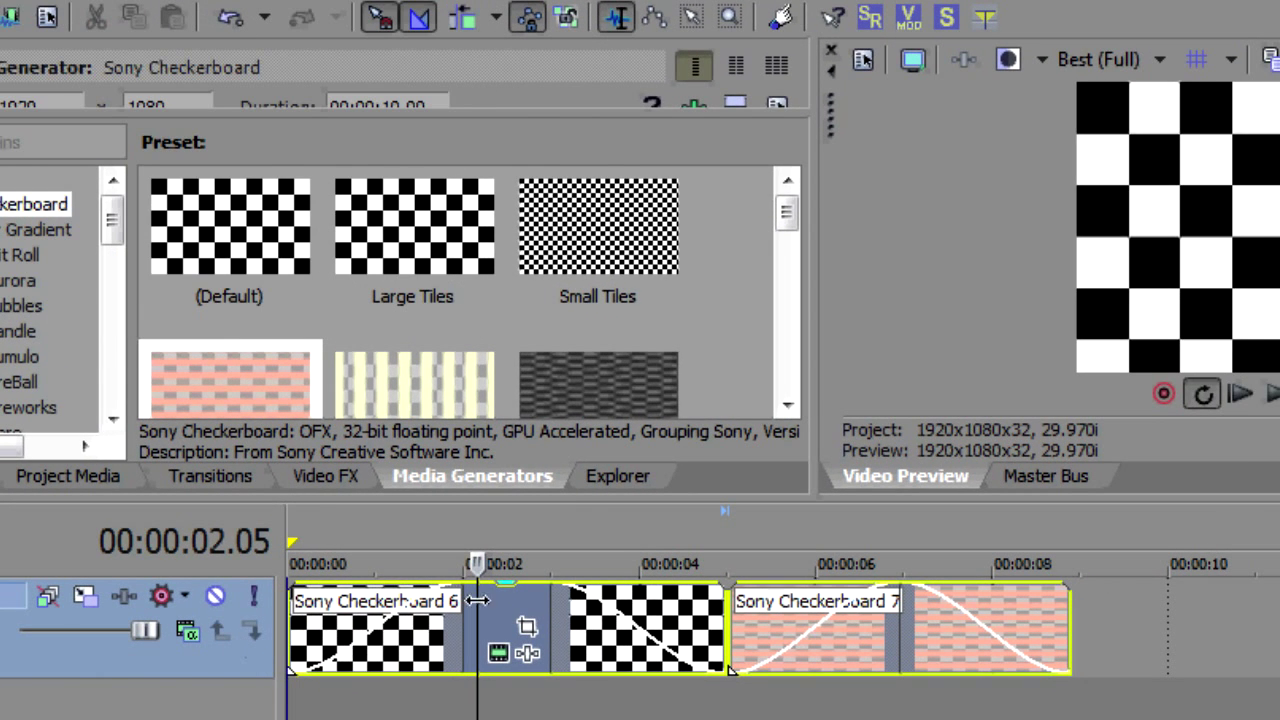